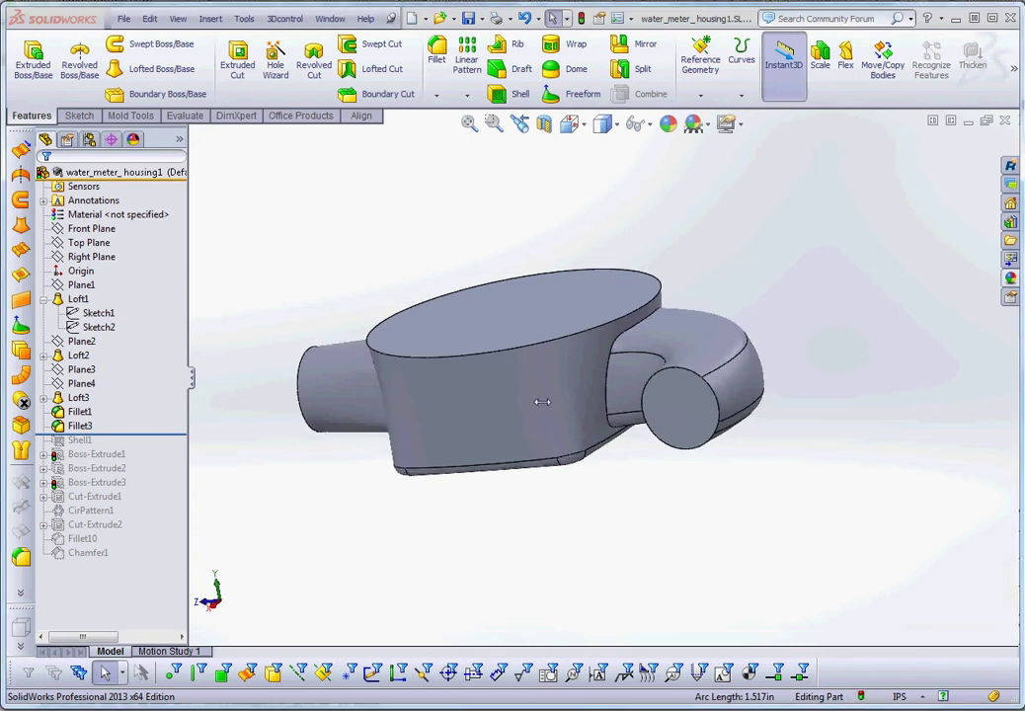
# Roll forward past Fillet3 to inspect the hollow shelled housing, then roll back before the shell
pyautogui.moveTo(540, 402); pyautogui.dragTo(342, 378, button='middle')
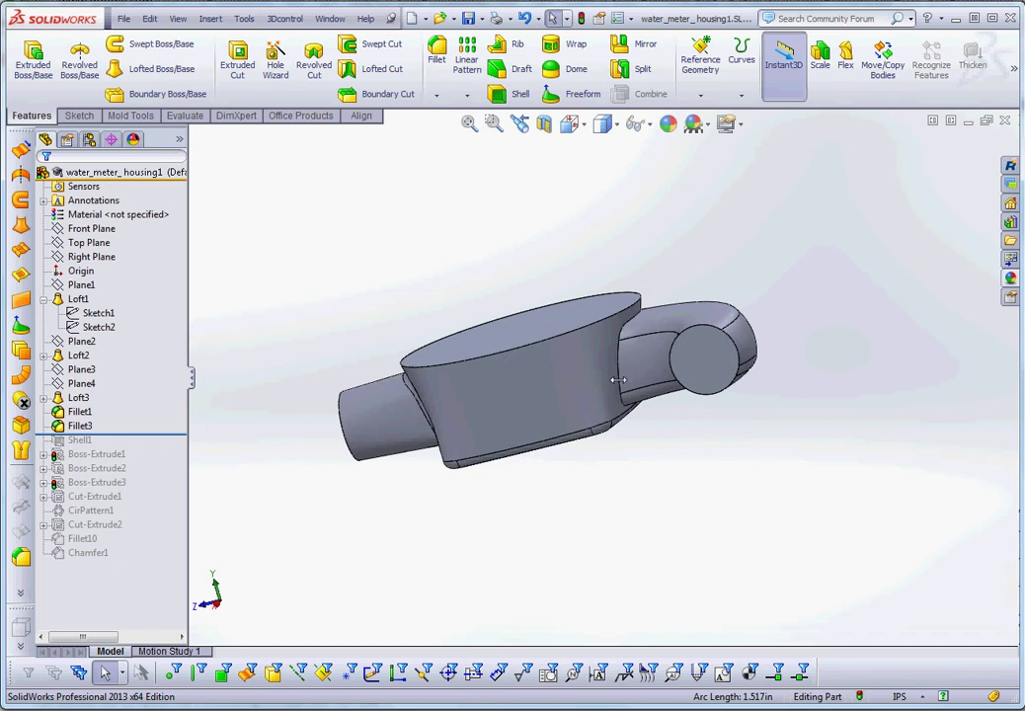
pyautogui.click(143, 433)
pyautogui.moveTo(143, 434); pyautogui.dragTo(327, 461)
pyautogui.moveTo(329, 460); pyautogui.dragTo(382, 512, button='middle')
pyautogui.moveTo(578, 366); pyautogui.dragTo(461, 342, button='middle')
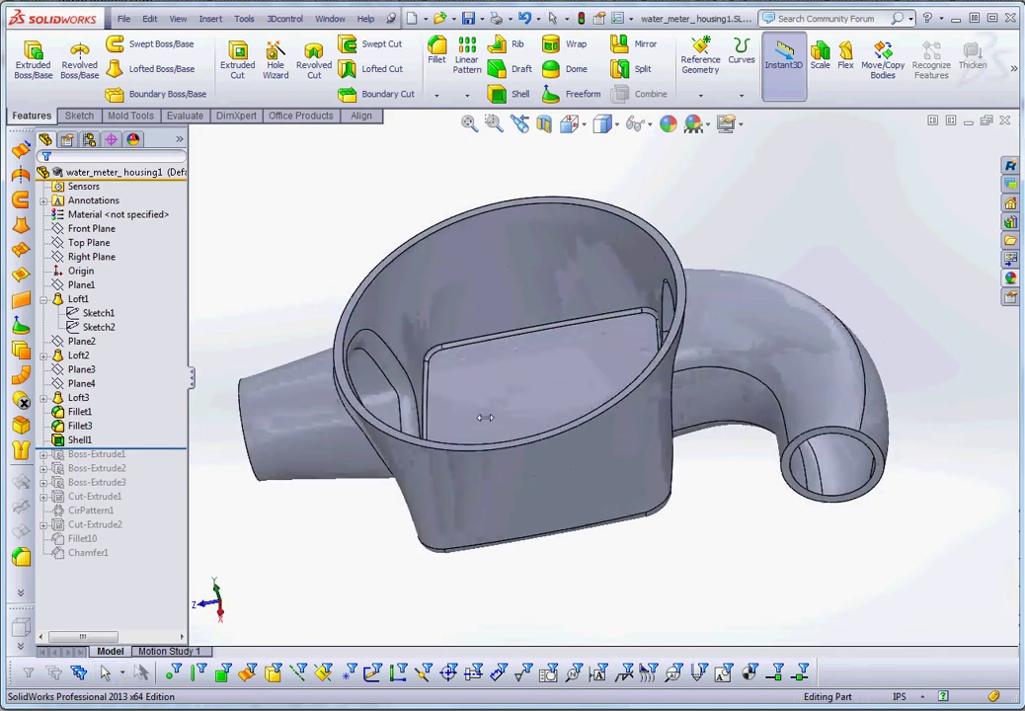
pyautogui.scroll(-5, 461, 341)
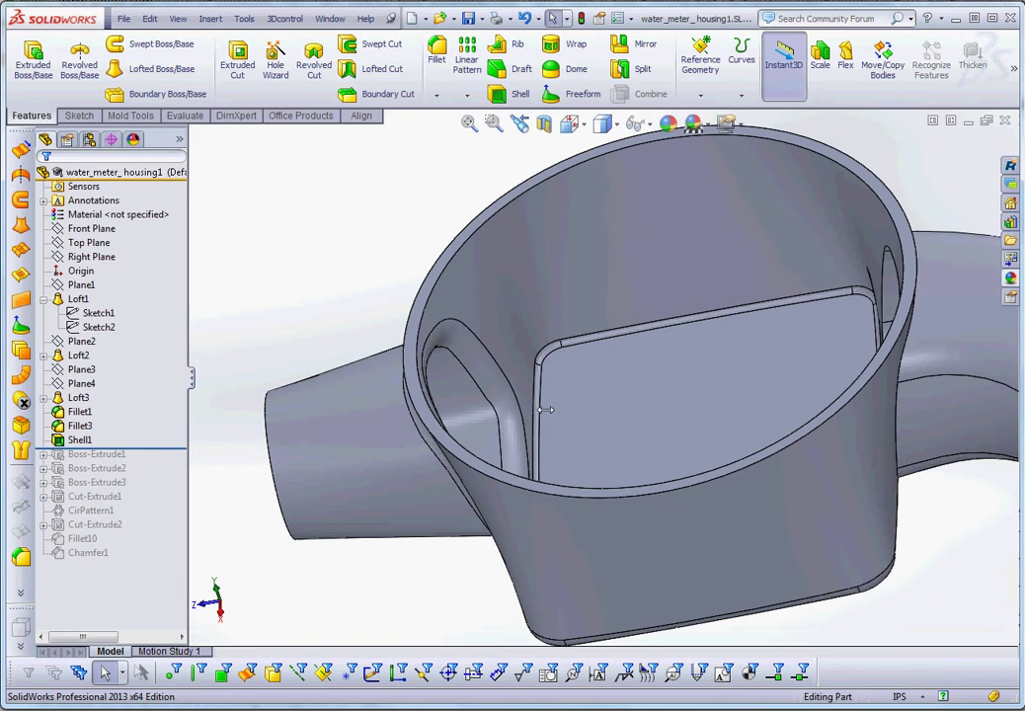
pyautogui.scroll(5, 443, 333)
pyautogui.moveTo(737, 513); pyautogui.dragTo(769, 513, button='middle')
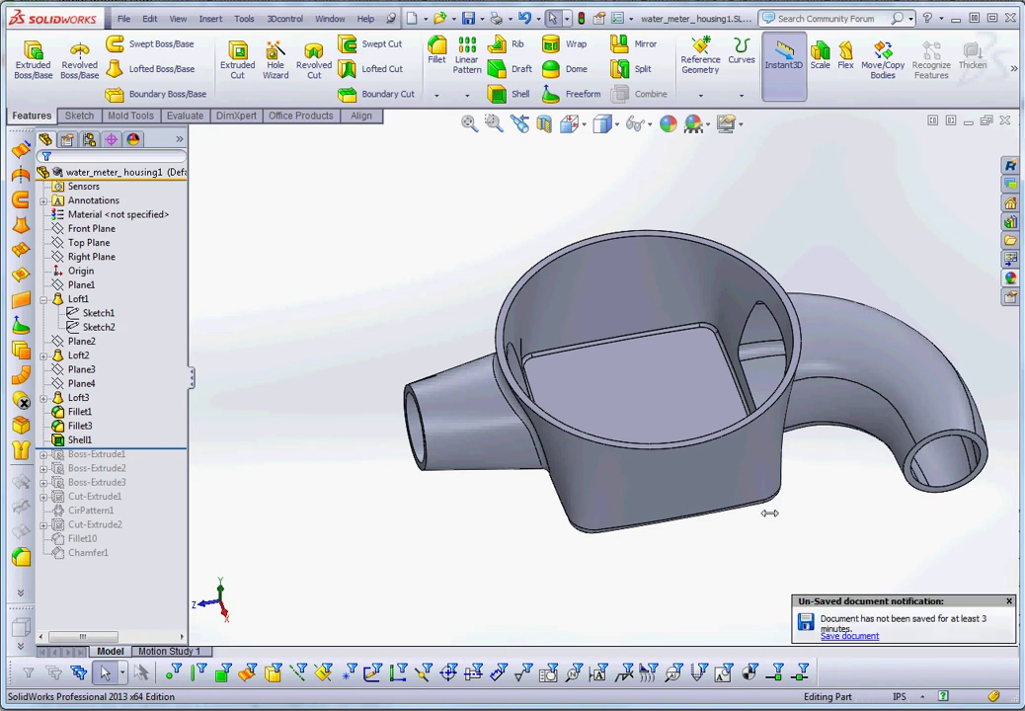
pyautogui.scroll(-3, 516, 306)
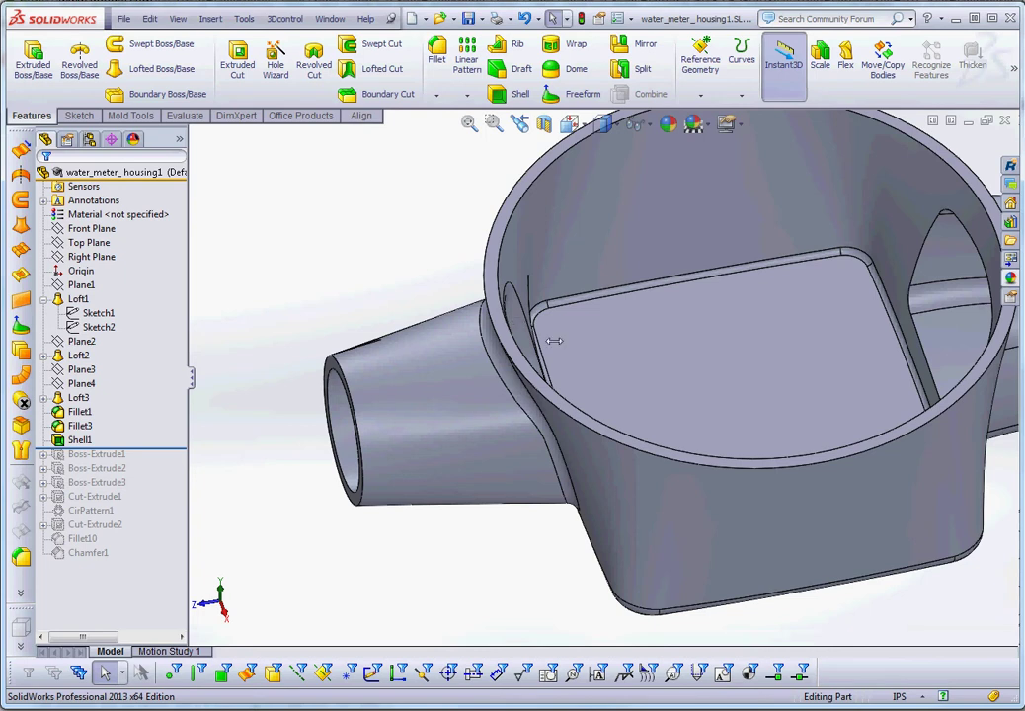
pyautogui.scroll(3, 554, 341)
pyautogui.scroll(1, 791, 566)
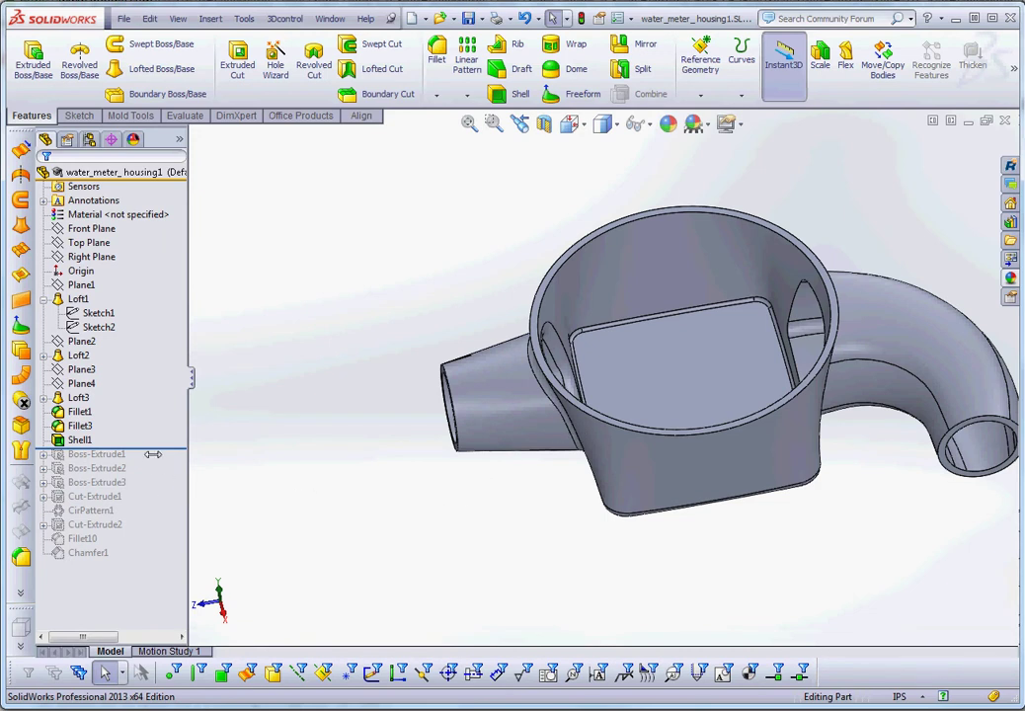
pyautogui.moveTo(153, 446)
pyautogui.mouseDown()
pyautogui.moveTo(217, 439)
pyautogui.moveTo(153, 432)
pyautogui.mouseUp()
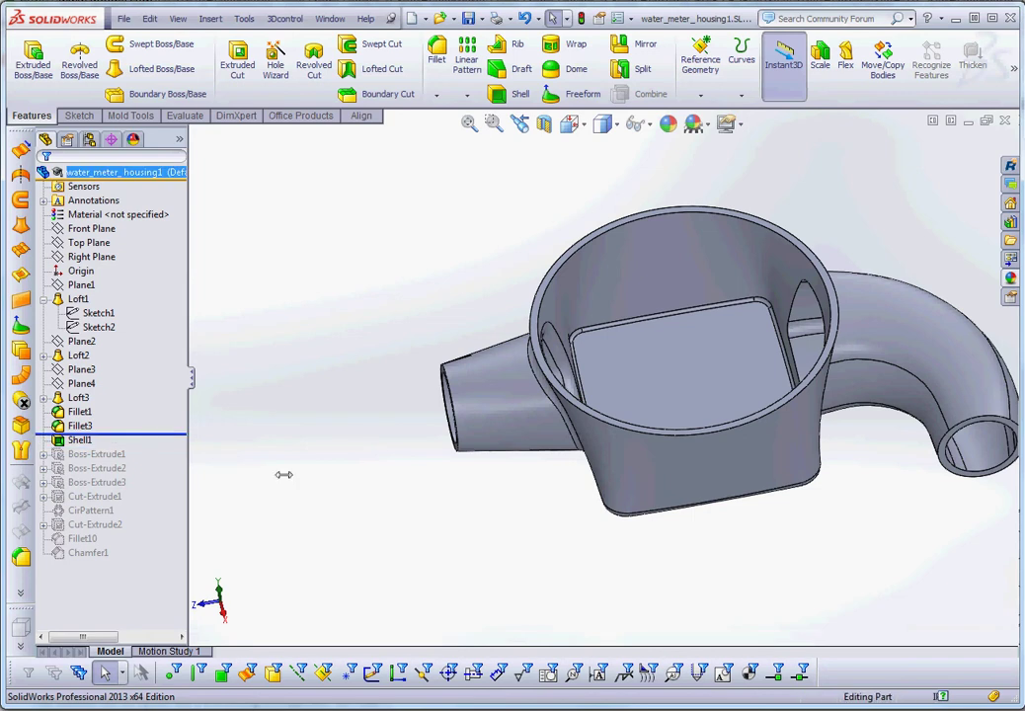
pyautogui.hotkey('ctrl', '7')
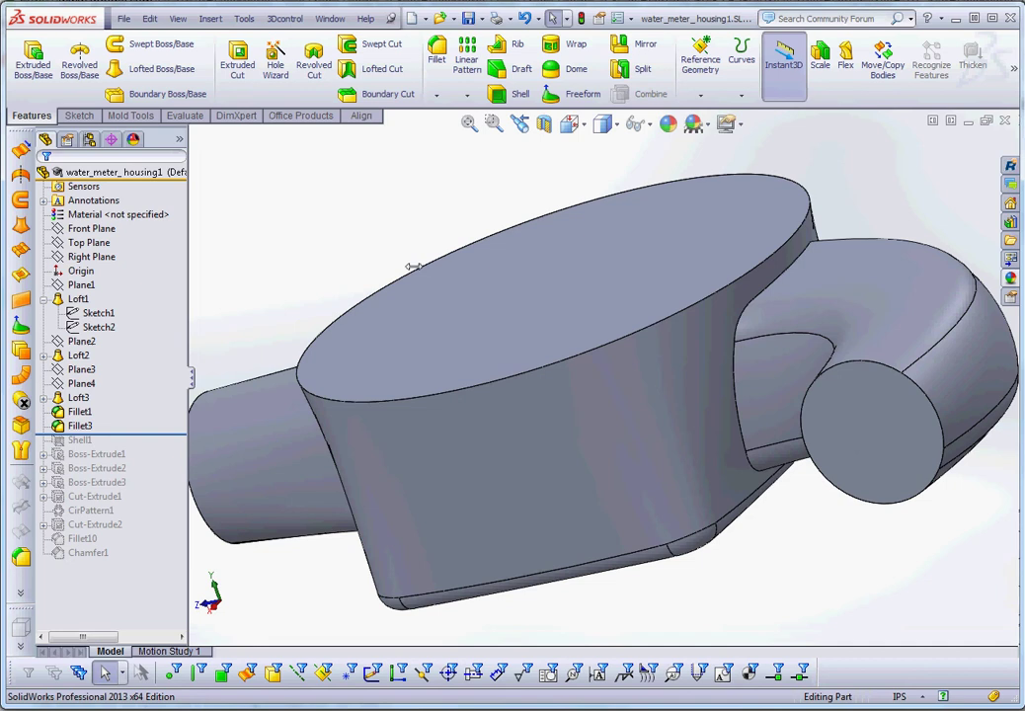
# Start a 0.175in fillet on the rim edge beside the outlet pipe, after one cancelled attempt
pyautogui.click(437, 55)
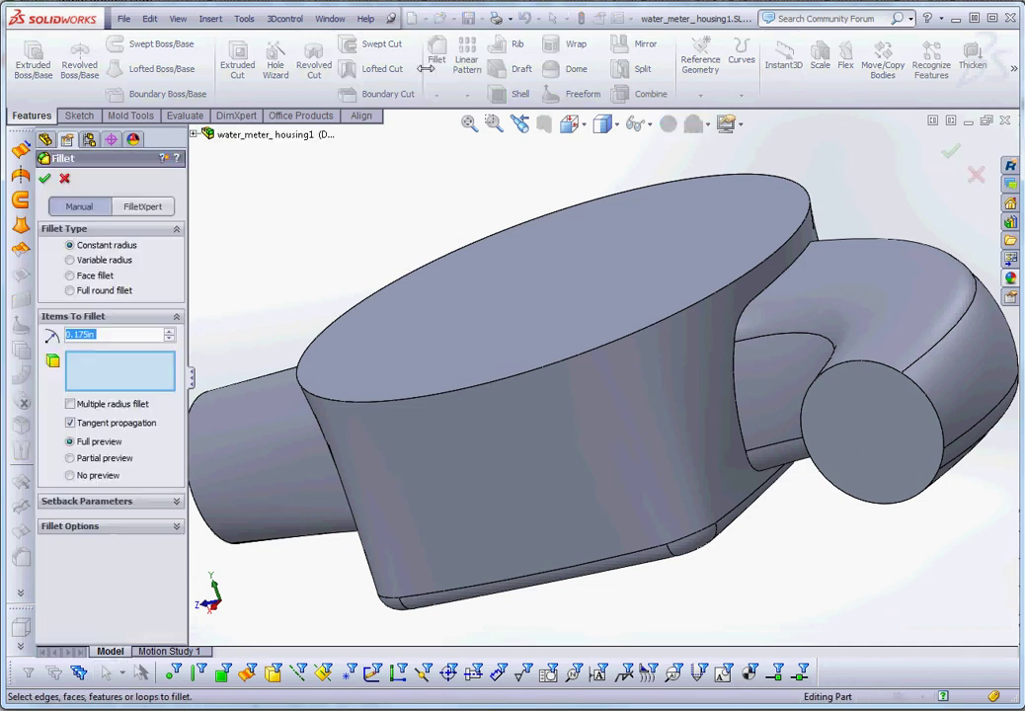
pyautogui.click(735, 398)
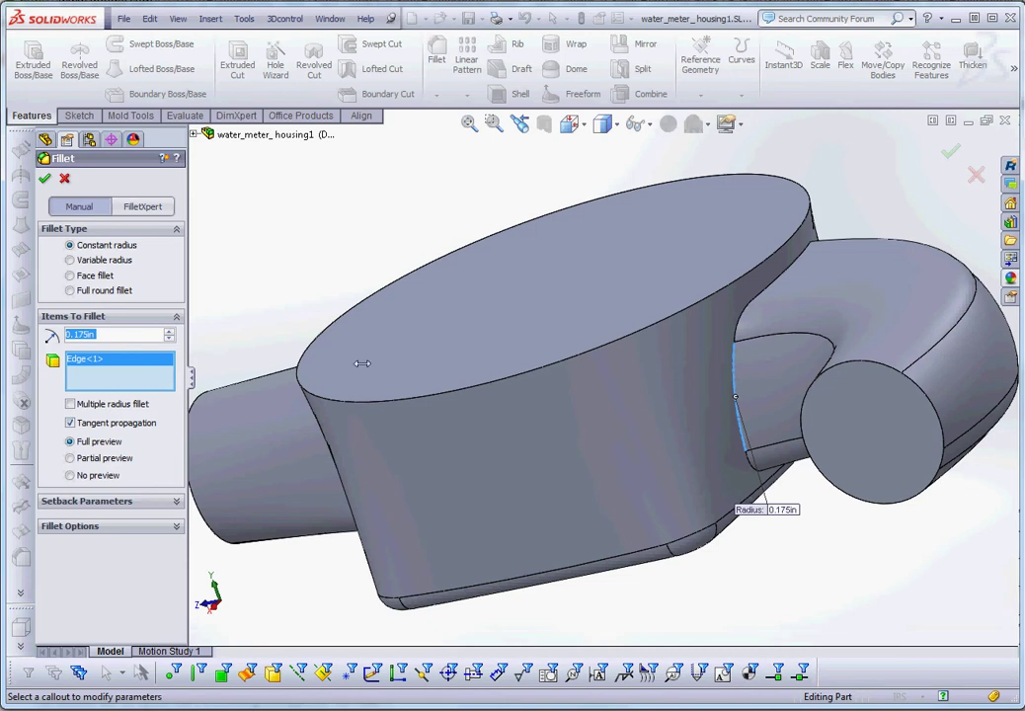
pyautogui.click(66, 178)
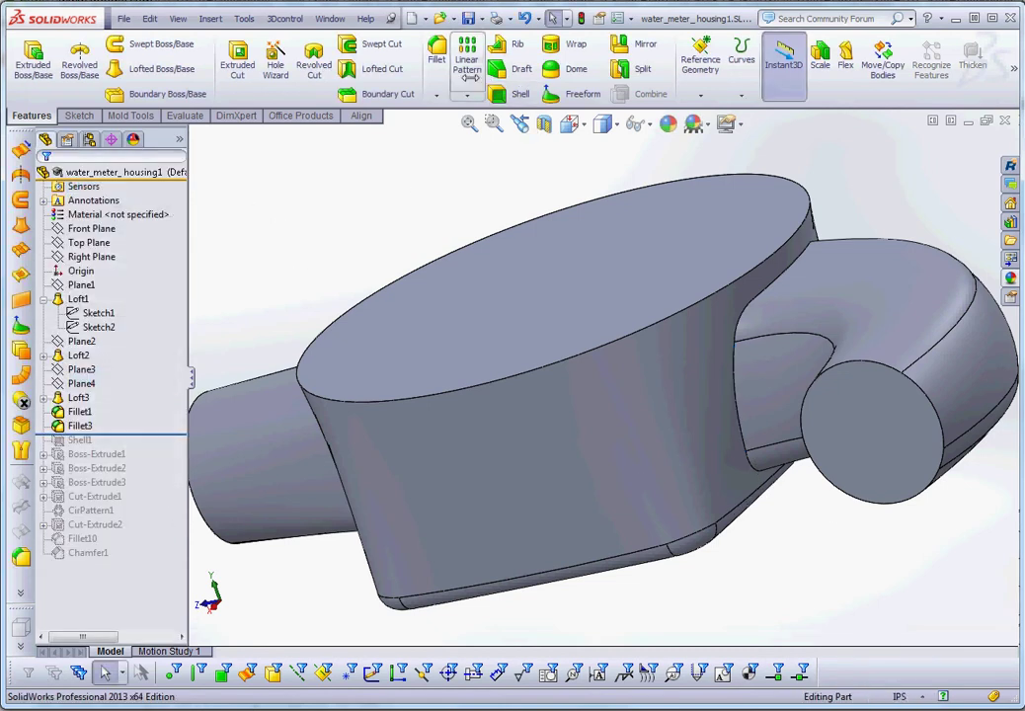
pyautogui.click(436, 51)
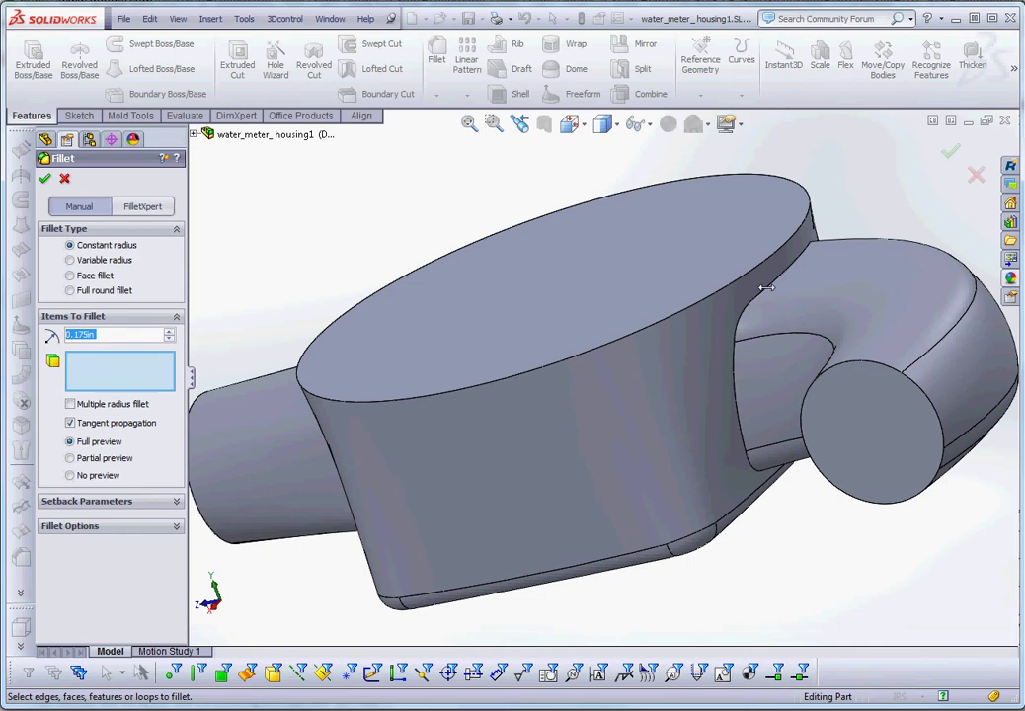
pyautogui.click(766, 287)
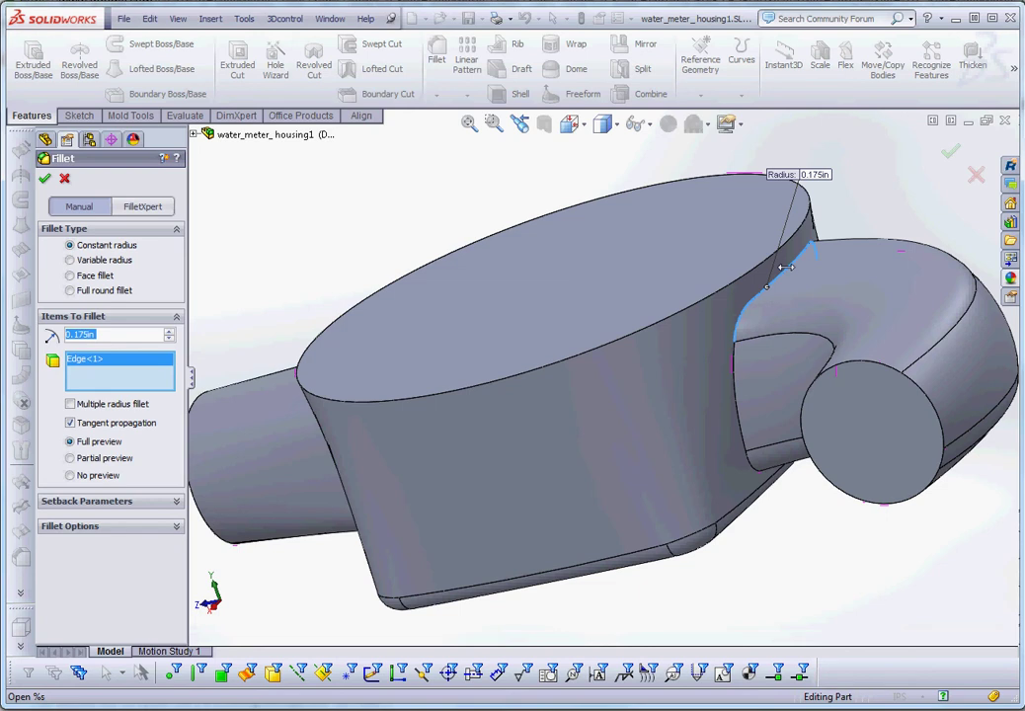
# Deselect and reselect the top-rim edge beside the outlet pipe so it becomes Edge<1>
pyautogui.click(783, 269)
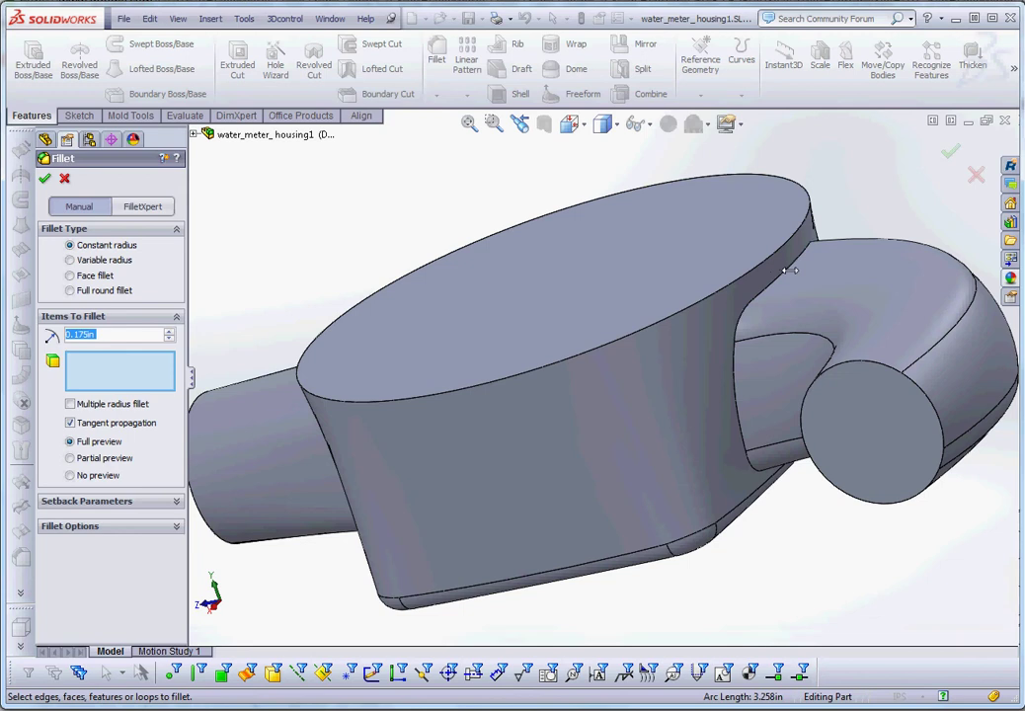
pyautogui.click(783, 272)
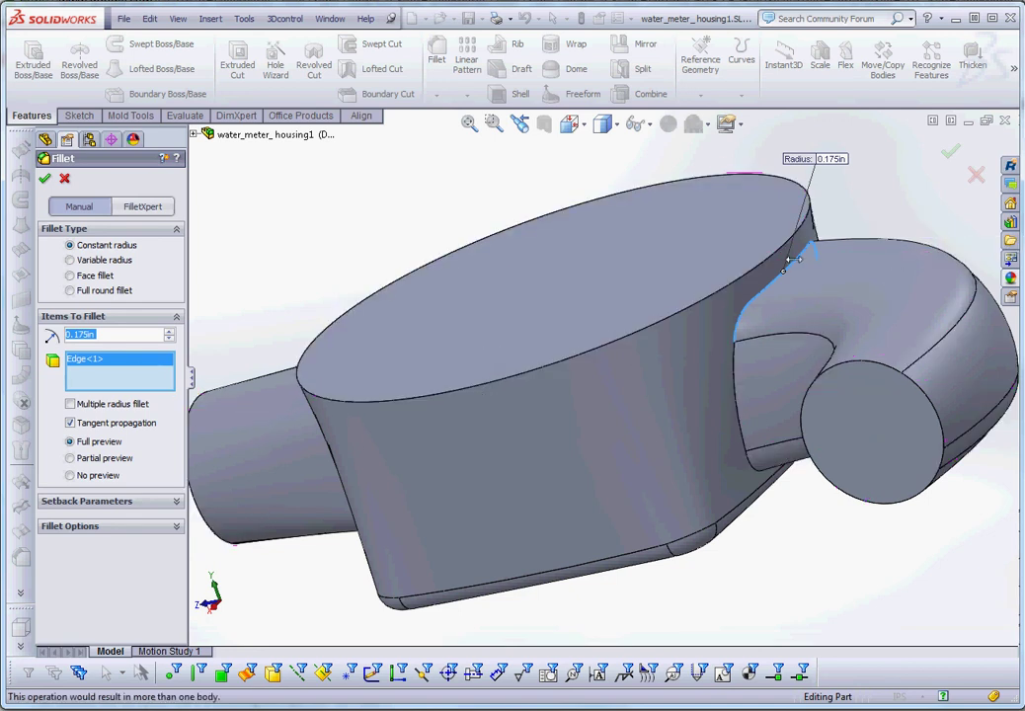
# Reselect the outlet-pipe rim edge, extend it to 'Right loop, 5 Edges', and apply the fillet
pyautogui.click(794, 260)
pyautogui.click(793, 259)
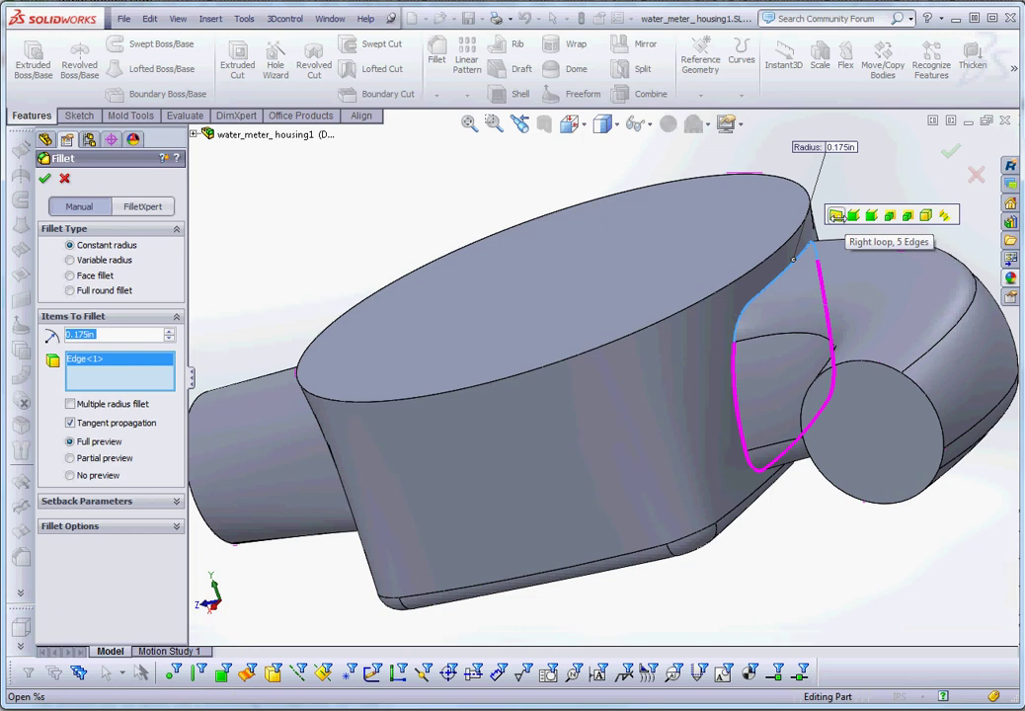
pyautogui.click(836, 216)
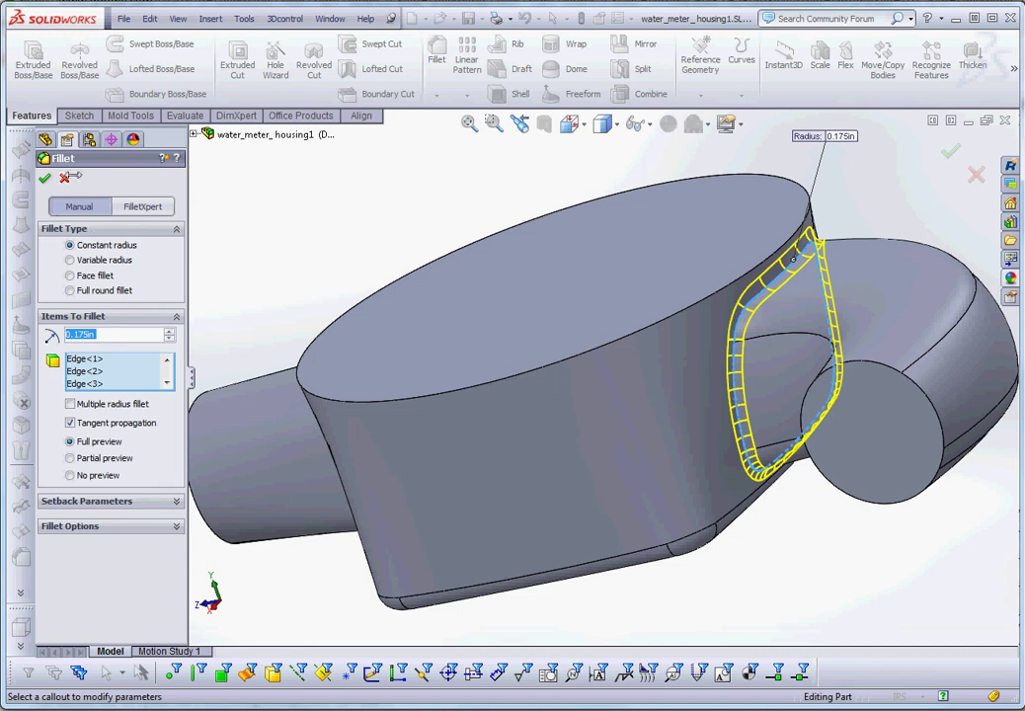
pyautogui.press('Escape')
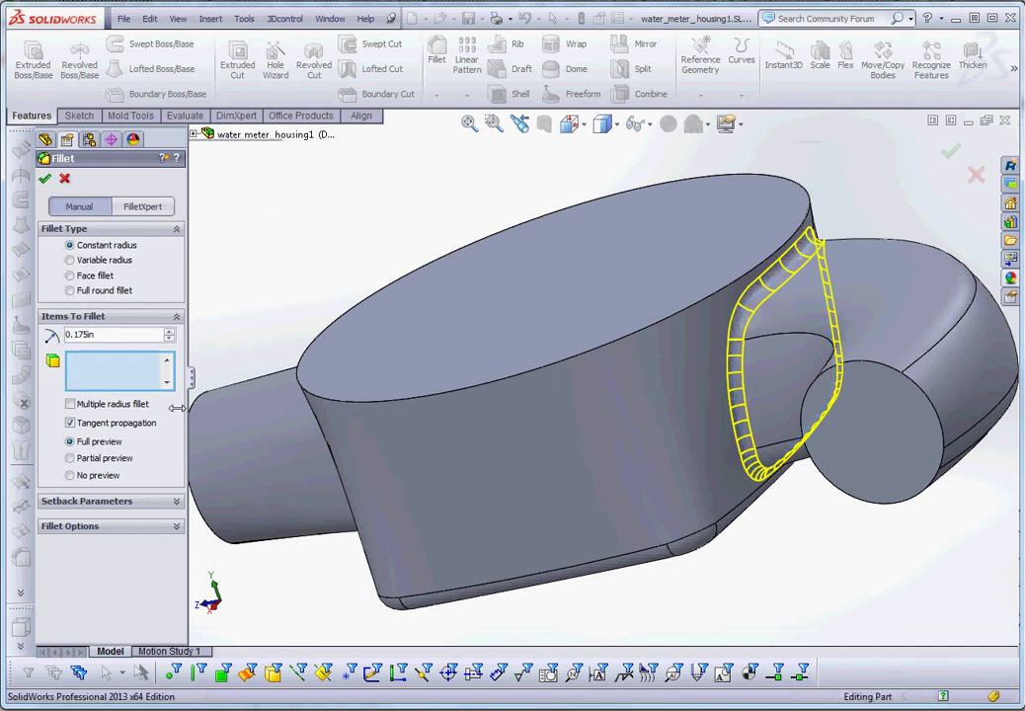
# Roll forward below Shell1, then past Chamfer1 to the tree's end, viewing the flanged housing
pyautogui.moveTo(132, 448); pyautogui.dragTo(132, 462)
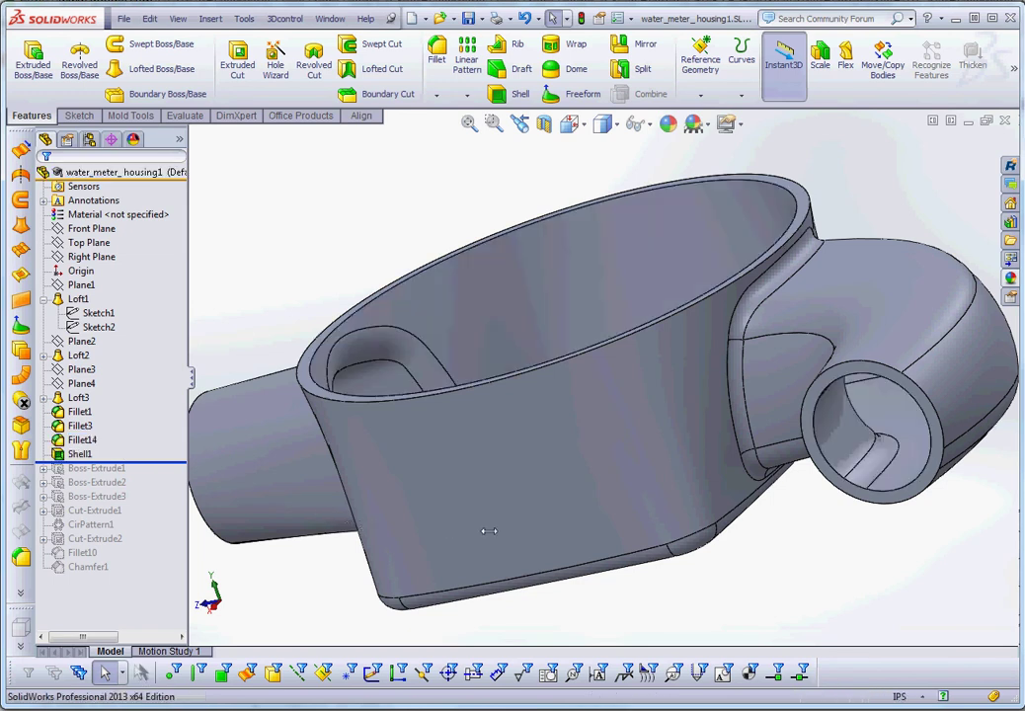
pyautogui.scroll(3, 485, 531)
pyautogui.moveTo(485, 530); pyautogui.dragTo(700, 487, button='middle')
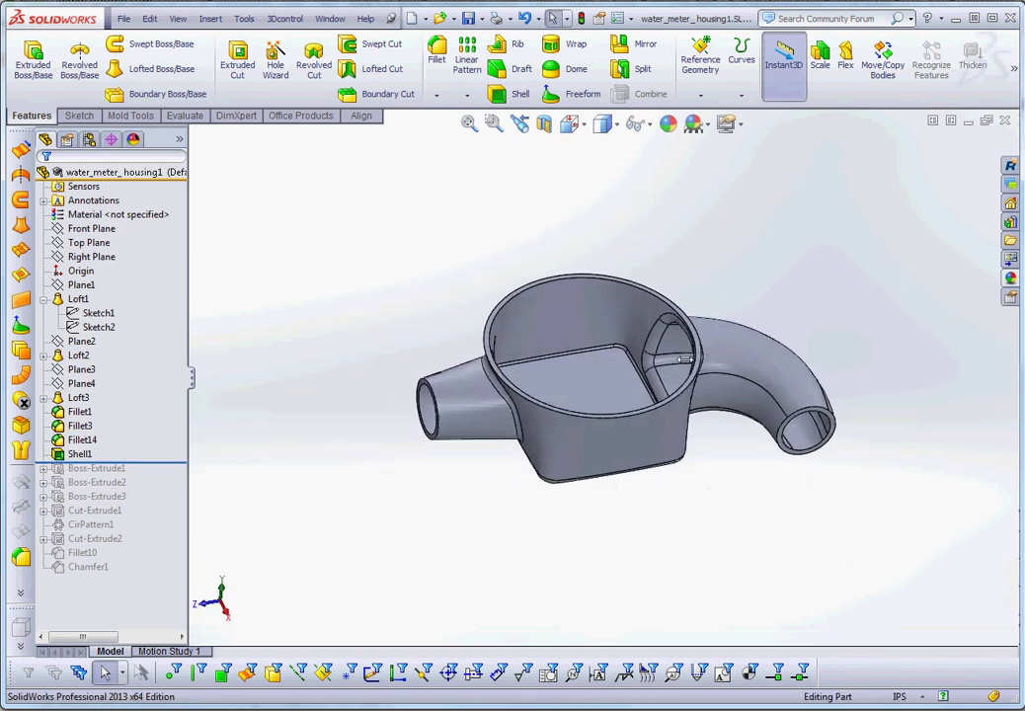
pyautogui.scroll(-5, 672, 385)
pyautogui.scroll(3, 618, 456)
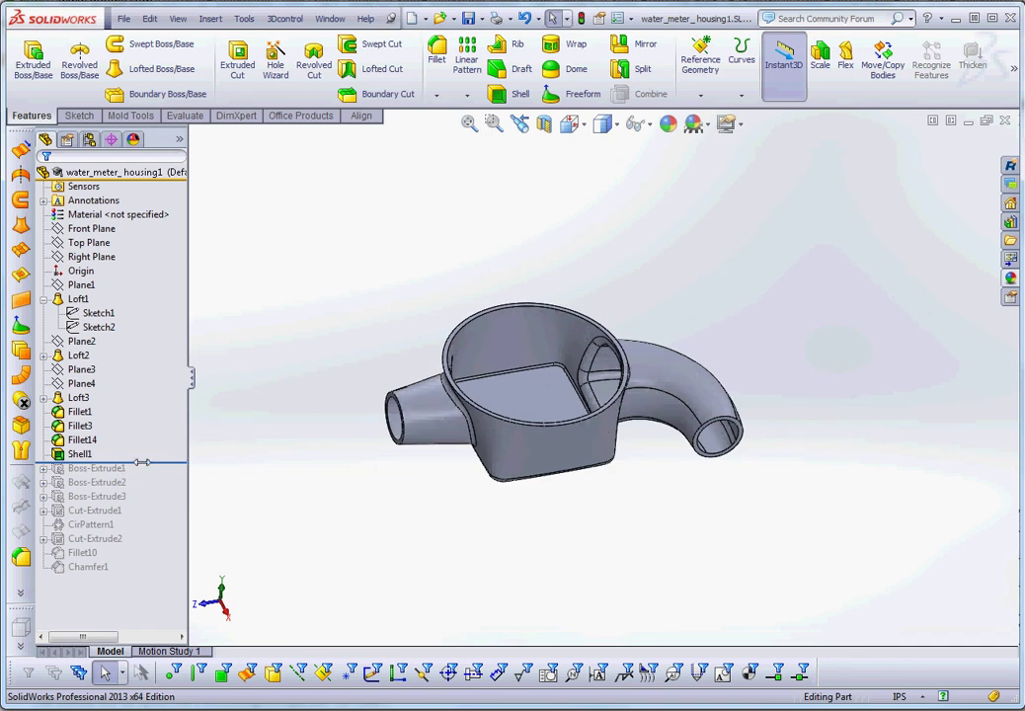
pyautogui.moveTo(196, 461); pyautogui.dragTo(157, 574)
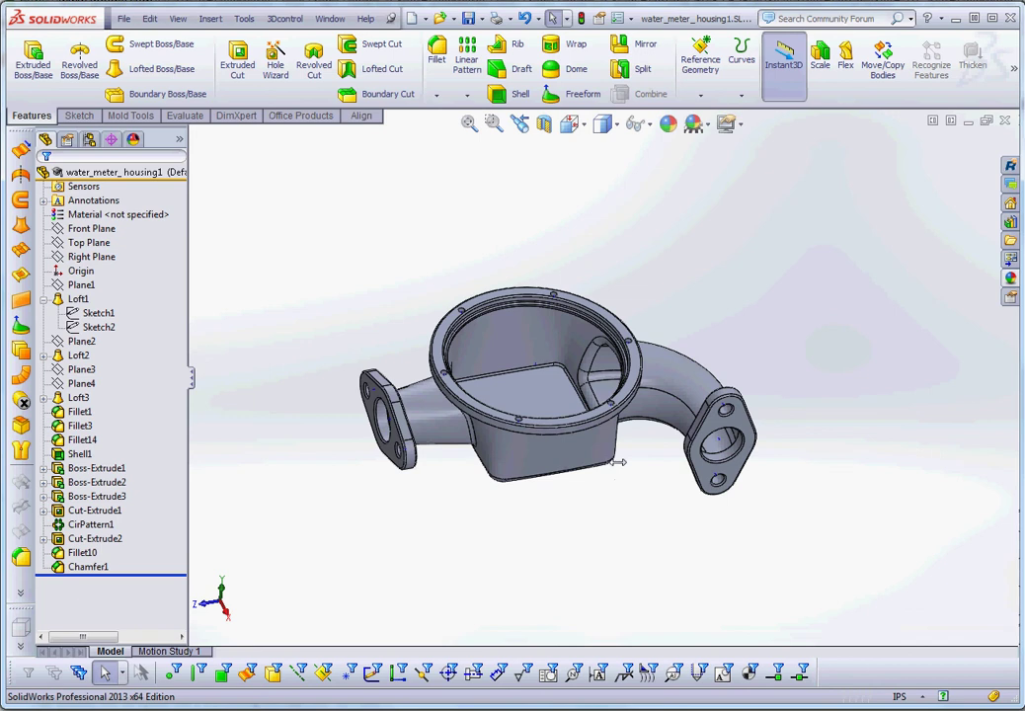
pyautogui.scroll(-3, 650, 438)
pyautogui.scroll(4, 637, 429)
pyautogui.moveTo(636, 429); pyautogui.dragTo(553, 349, button='middle')
pyautogui.scroll(-5, 510, 343)
pyautogui.scroll(5, 509, 343)
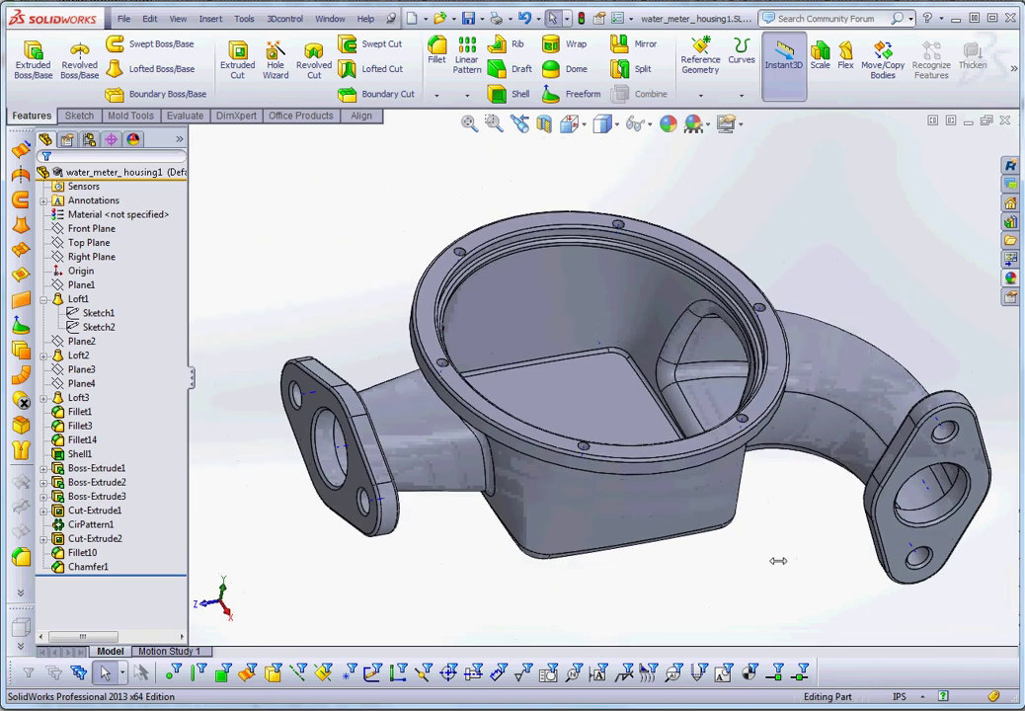